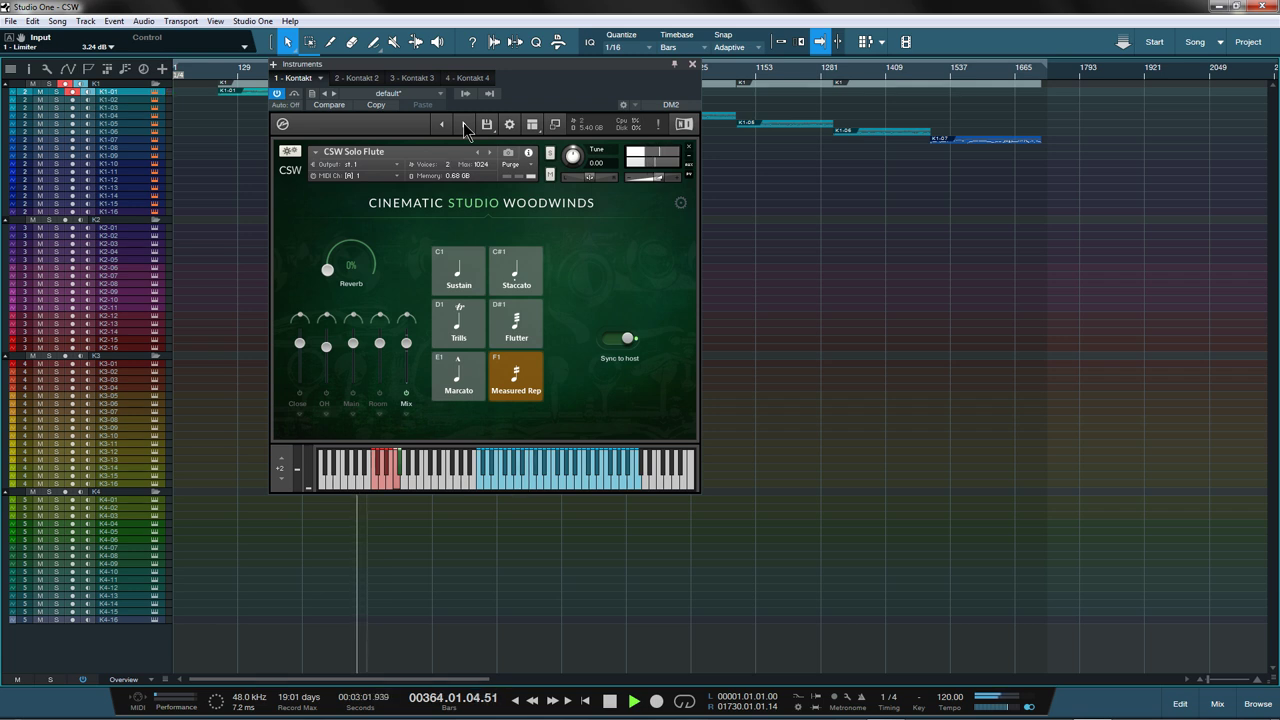
Page forward through Kontakt 1's CSW patches during playback, from Solo Flute through 2 Flutes, Alto Flute, Piccolo and Solo Clarinet to past 2 Clarinets
left_click(464, 124)
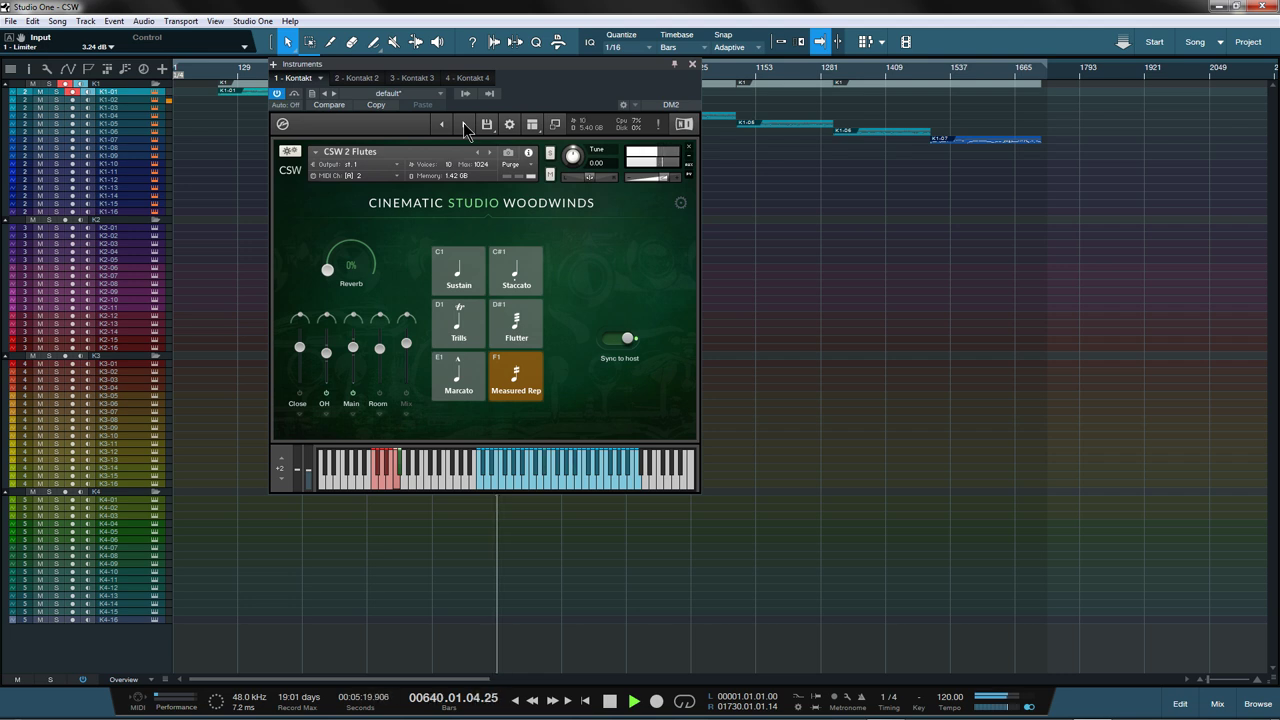
left_click(463, 124)
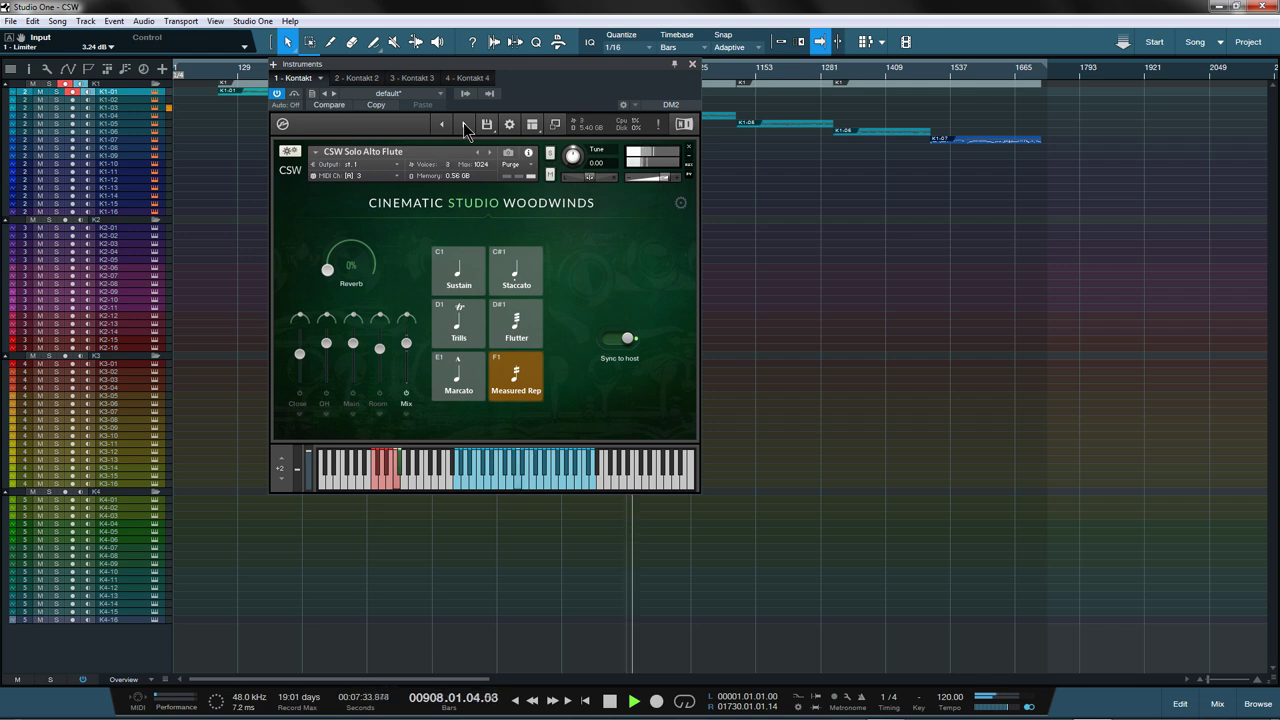
left_click(464, 125)
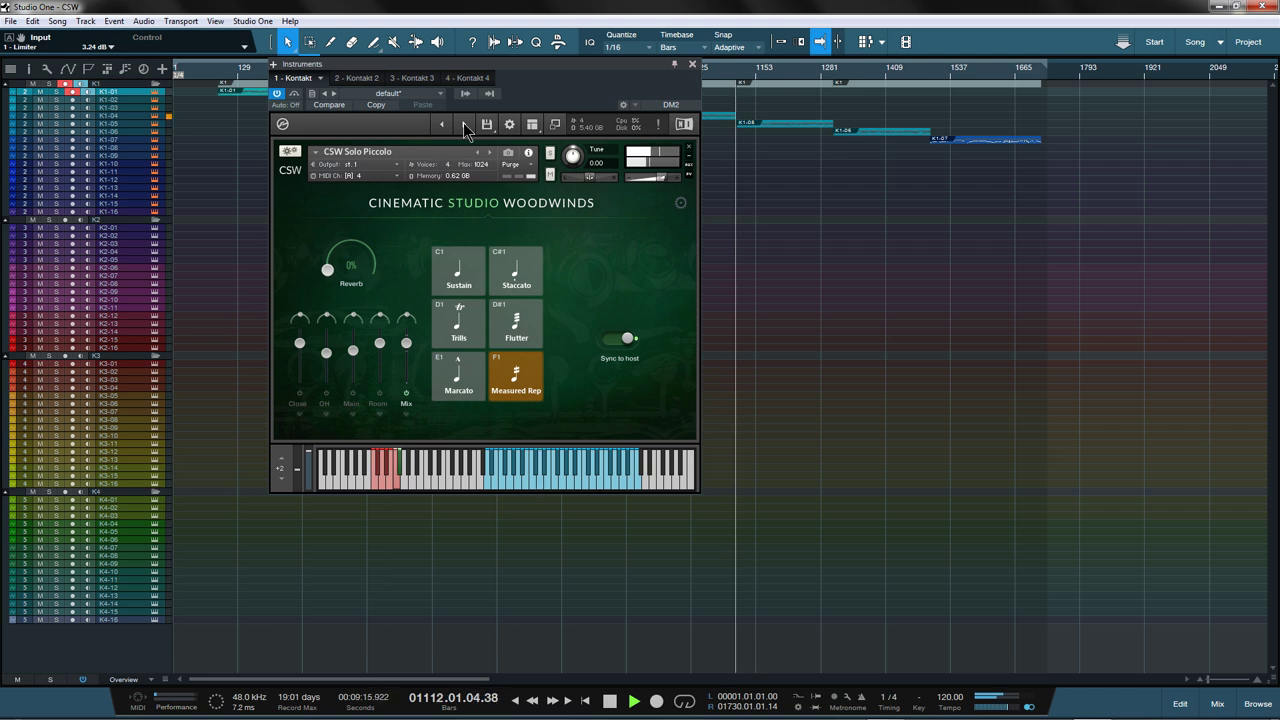
left_click(464, 124)
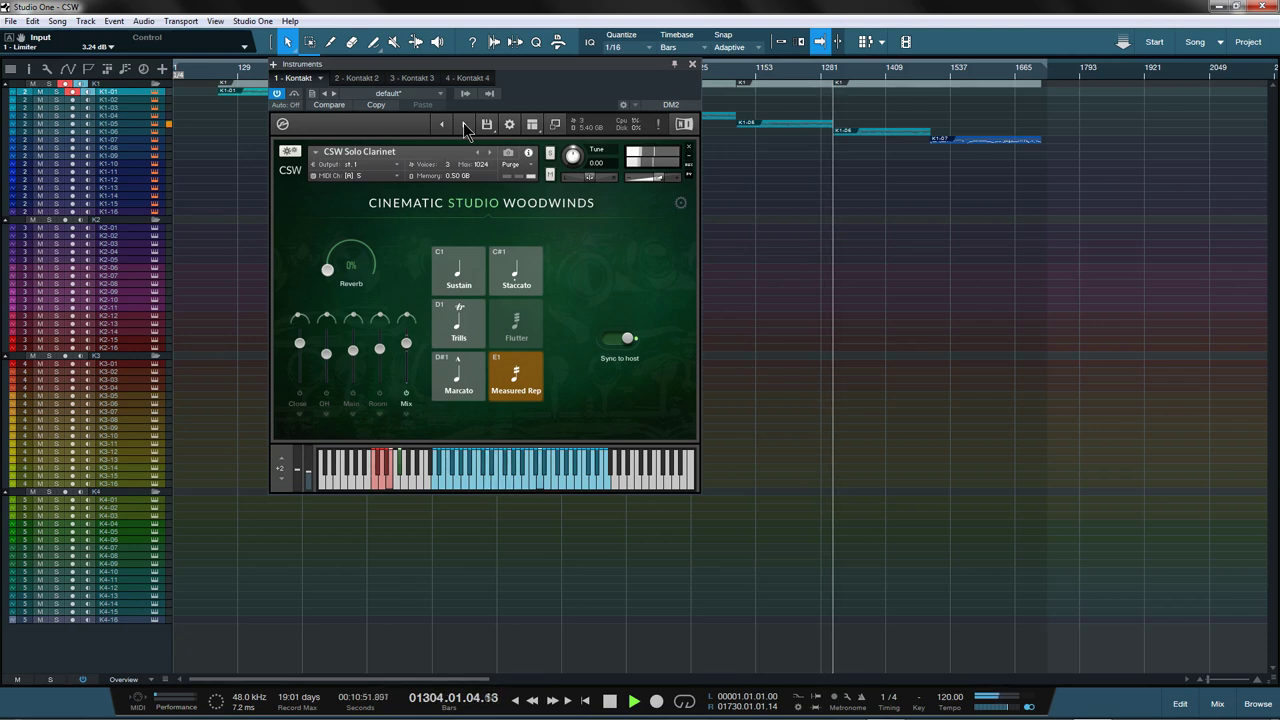
left_click(464, 125)
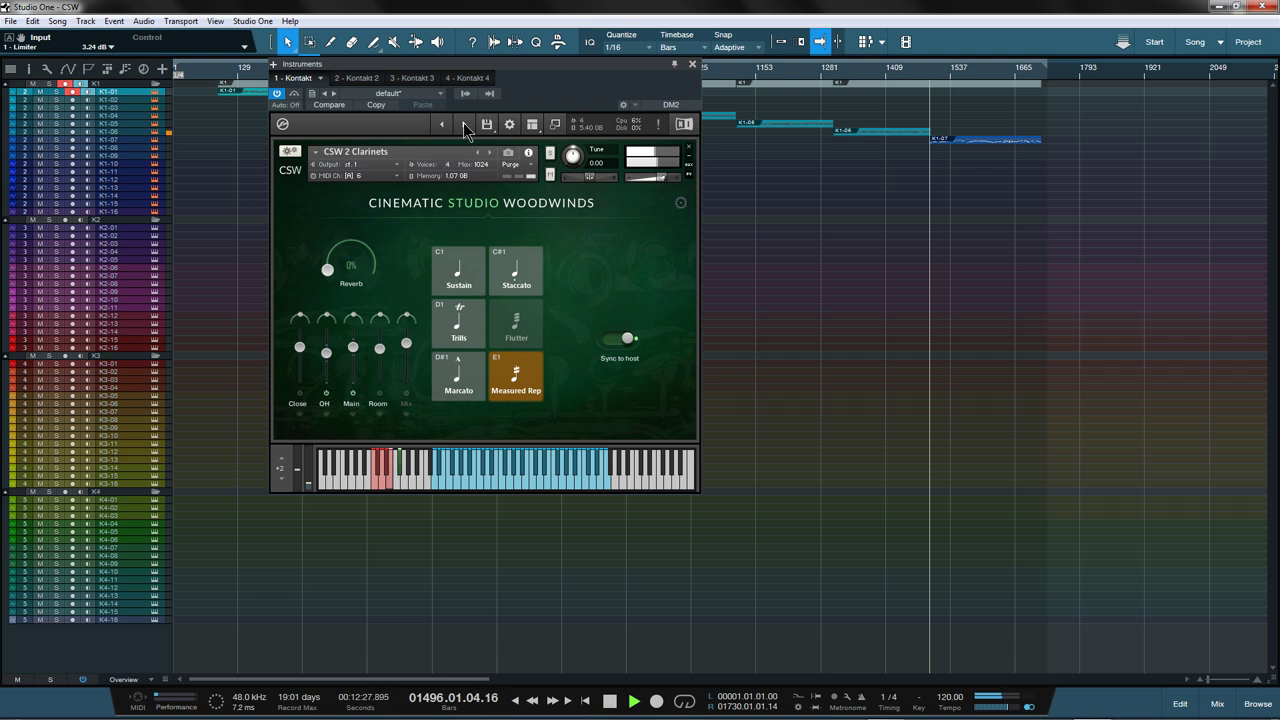
left_click(464, 124)
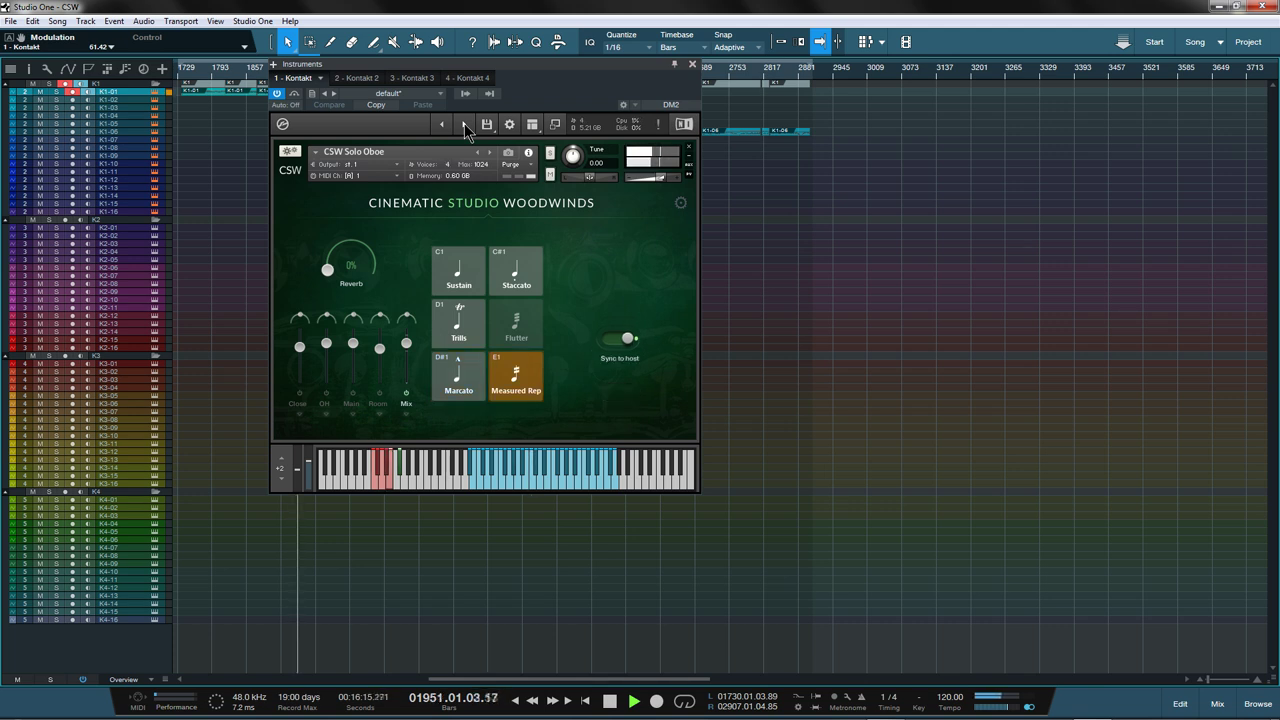
Page forward through the measured repetition patches from CSW Solo Oboe through 2 Oboes, Cor Anglais and Solo Bassoon to past 2 Bassoons
left_click(464, 124)
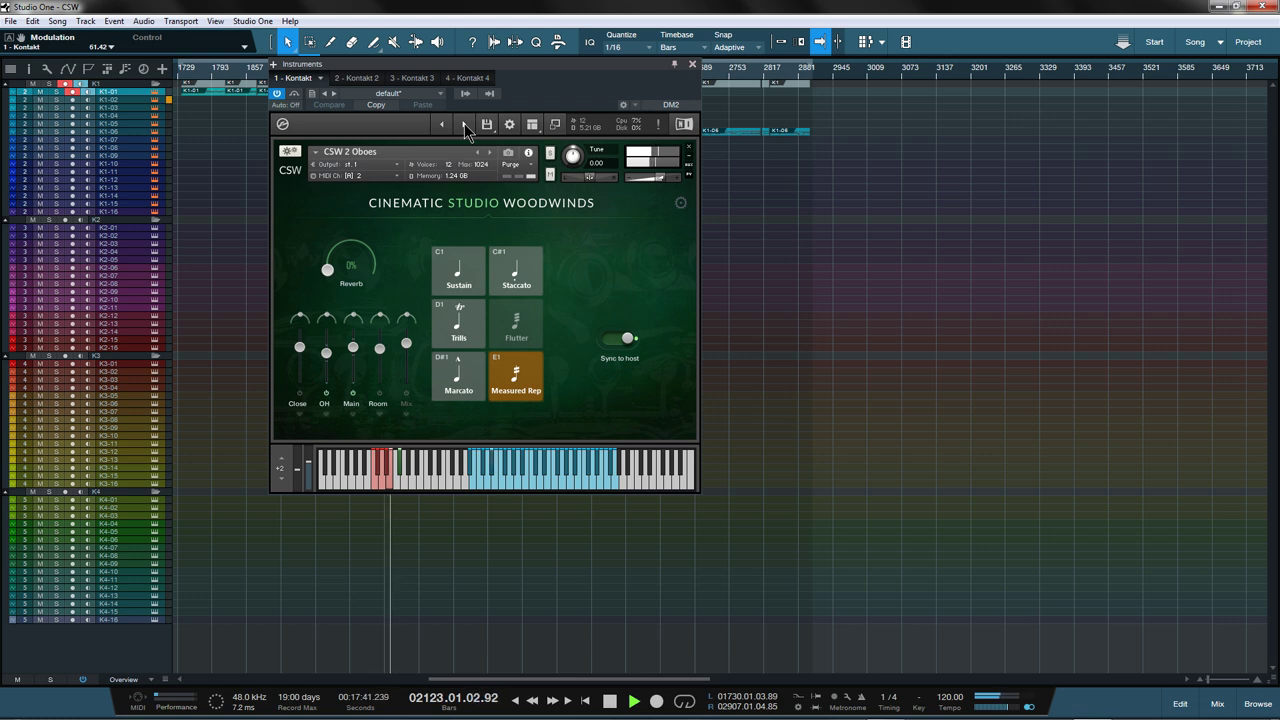
left_click(465, 125)
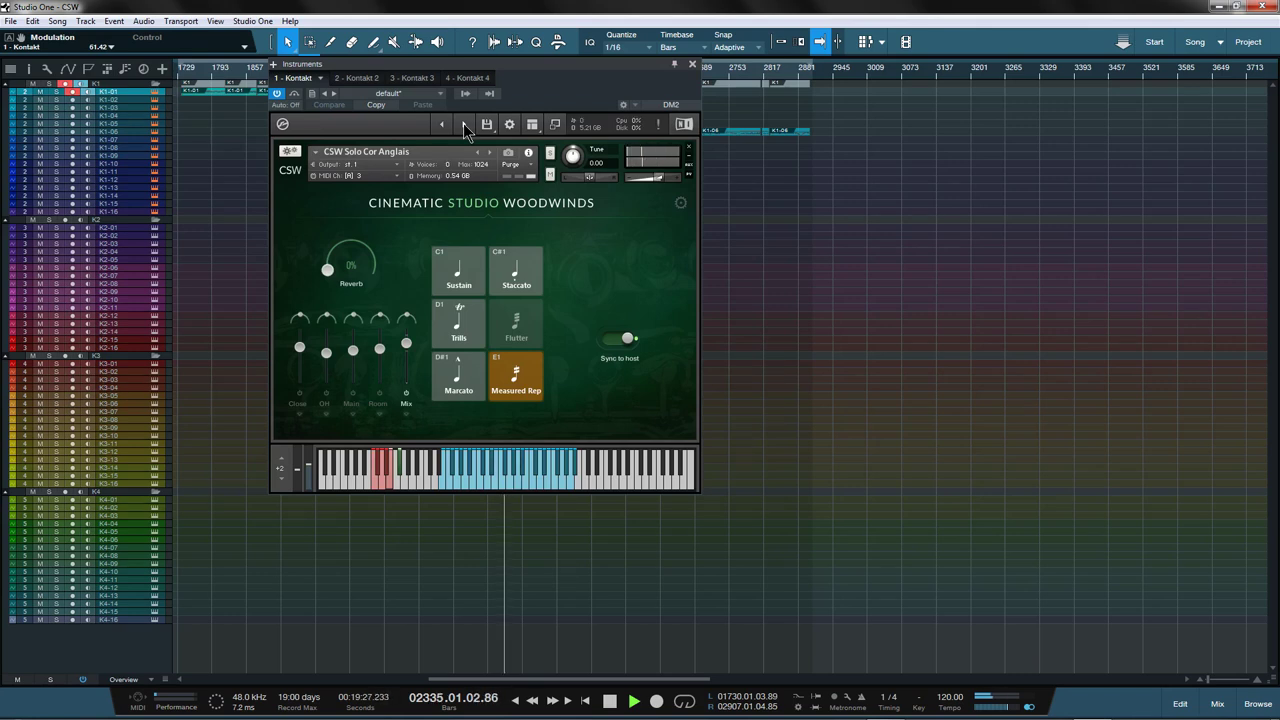
left_click(464, 126)
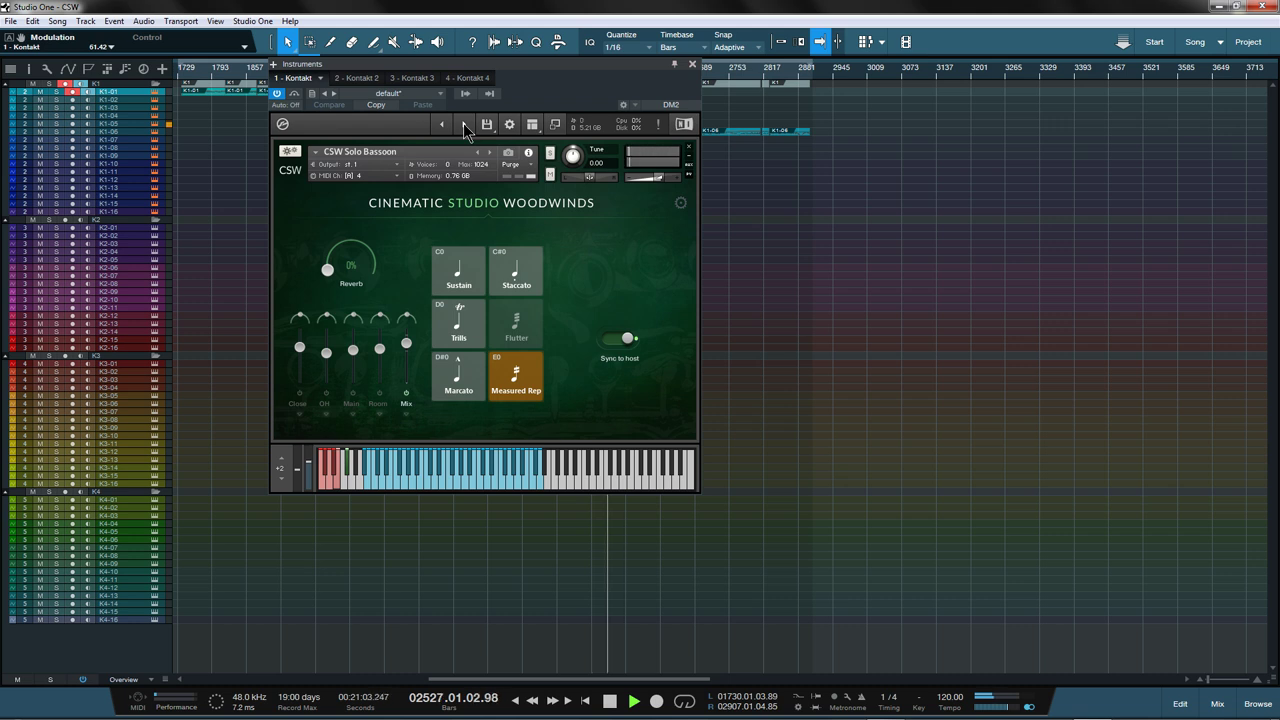
left_click(464, 124)
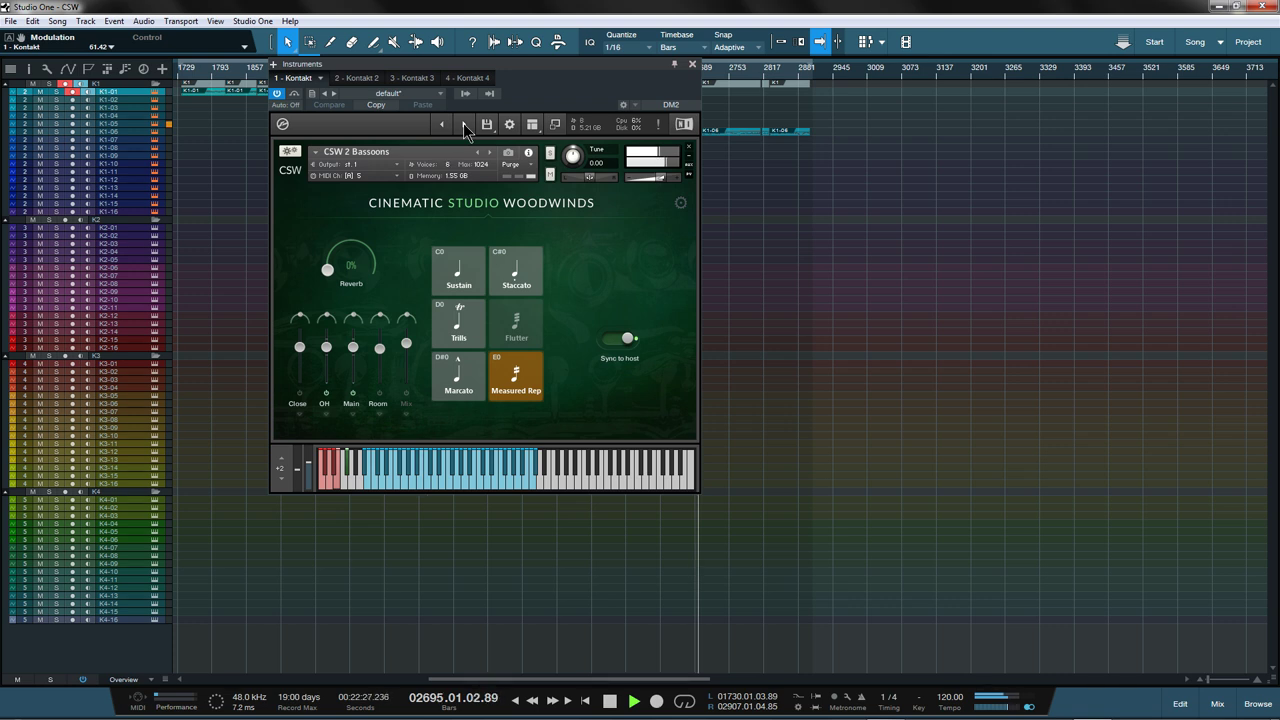
left_click(464, 124)
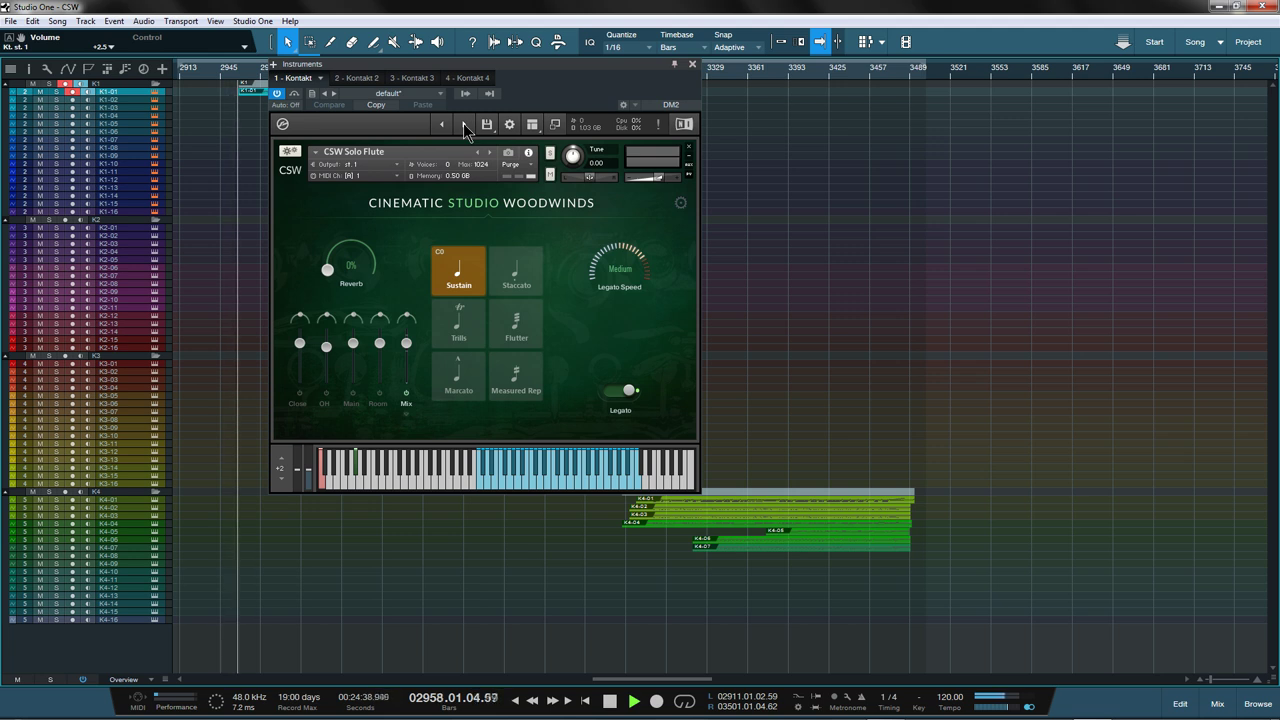
Show the CSW 2 Flutes sustain patch in Kontakt 1, and cycle through Kontakt 2's solo staccato patches back to CSW Solo Flute
left_click(464, 124)
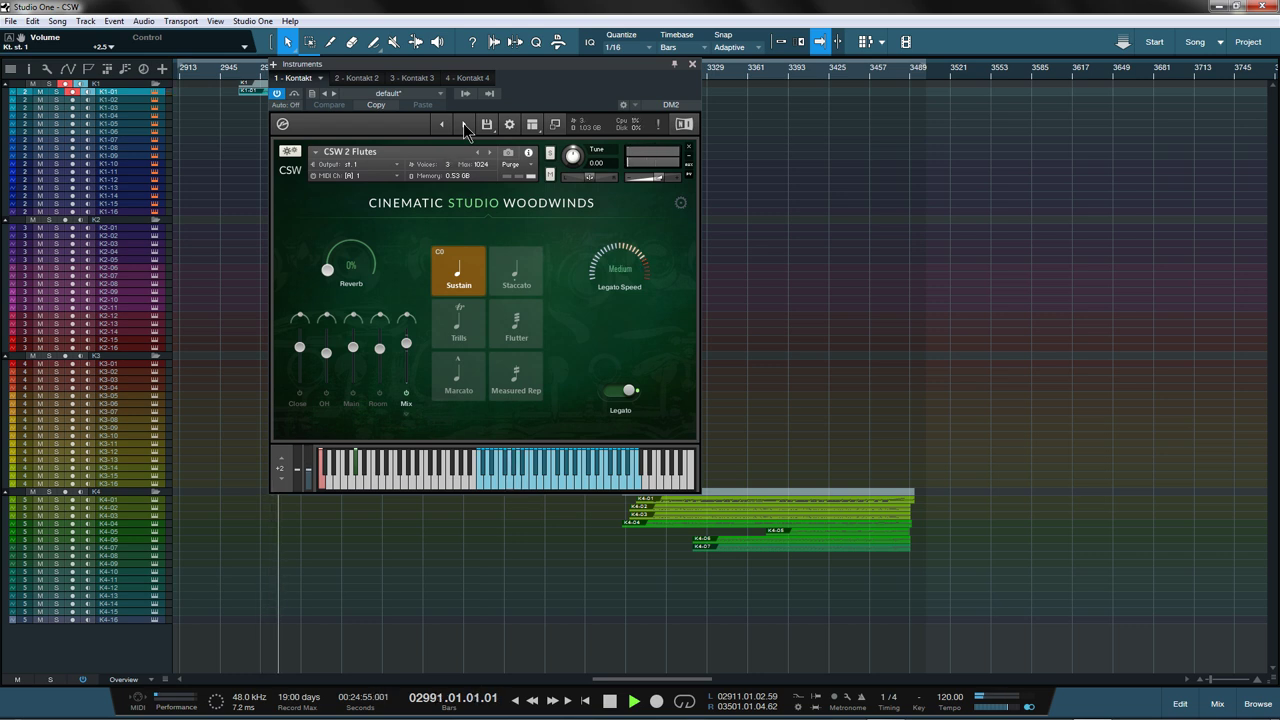
left_click(360, 78)
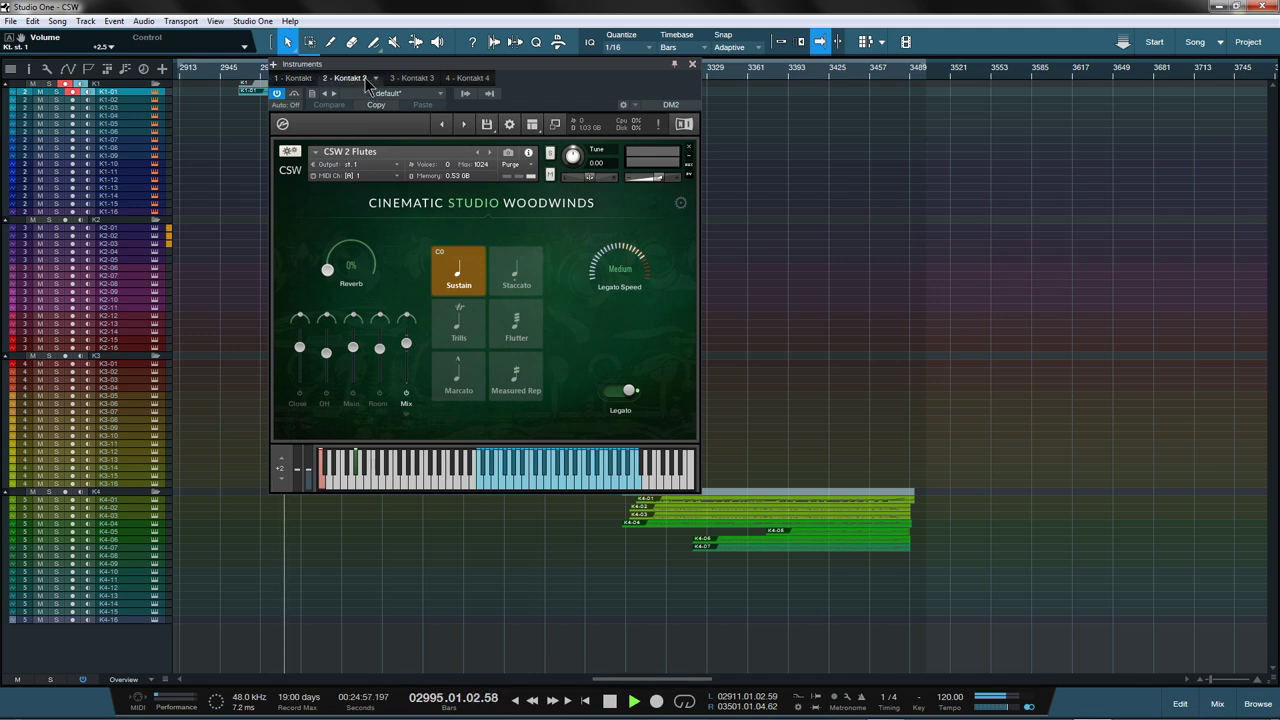
left_click(465, 125)
left_click(465, 125)
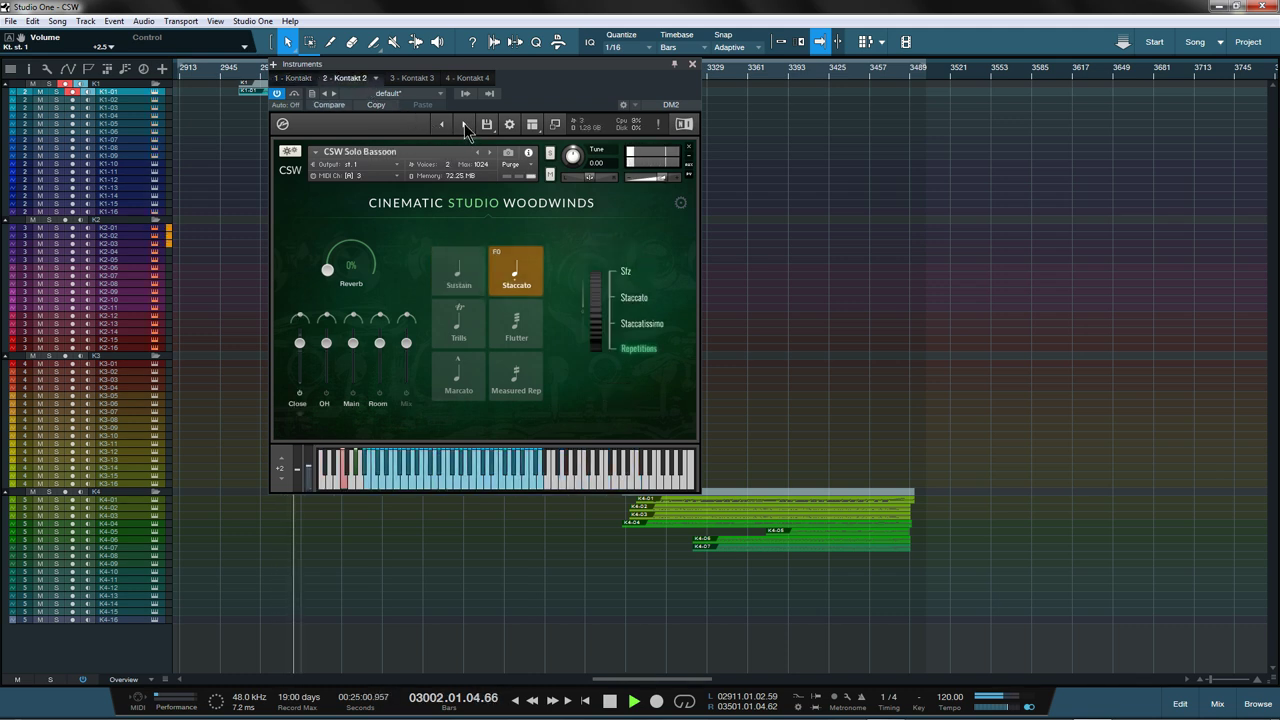
left_click(465, 125)
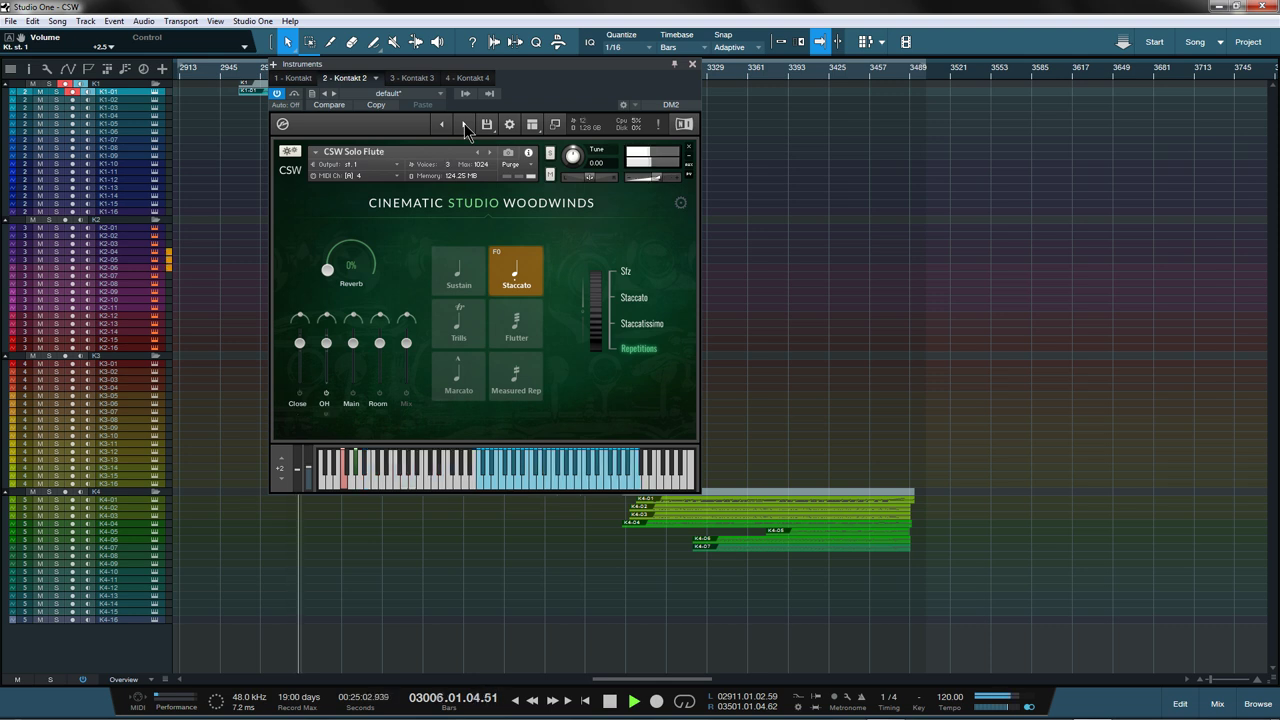
left_click(465, 125)
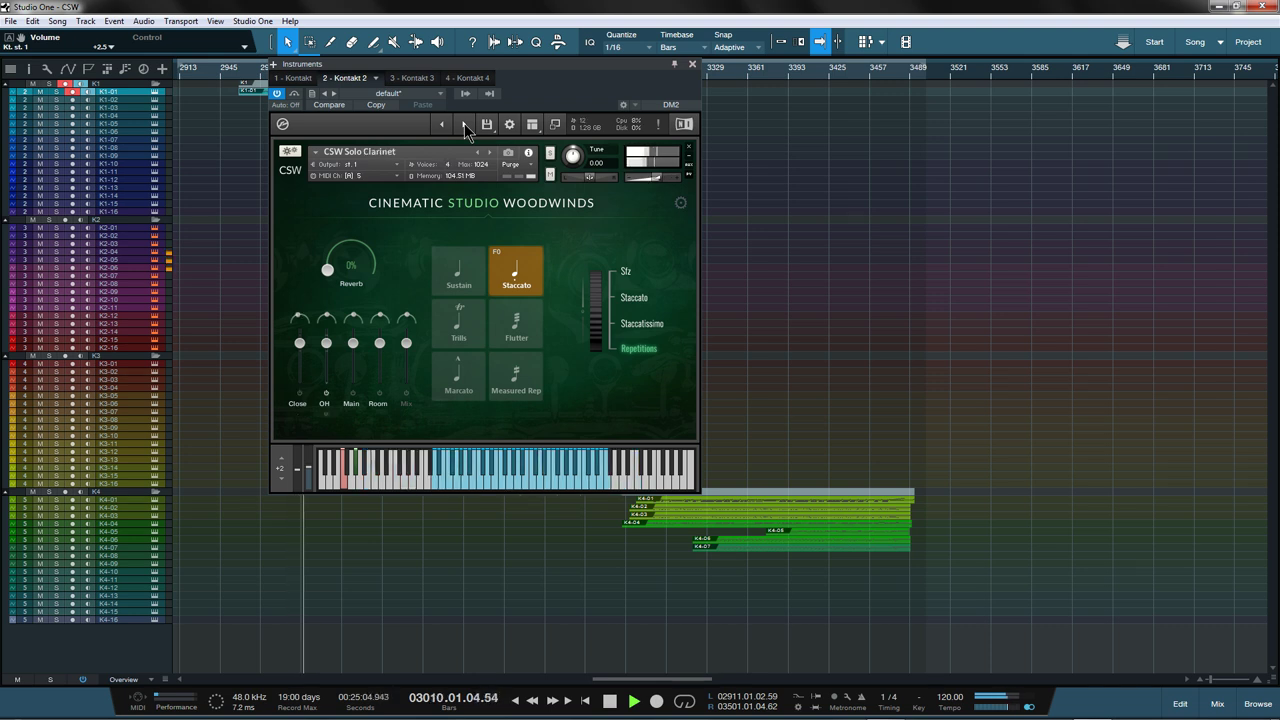
left_click(465, 125)
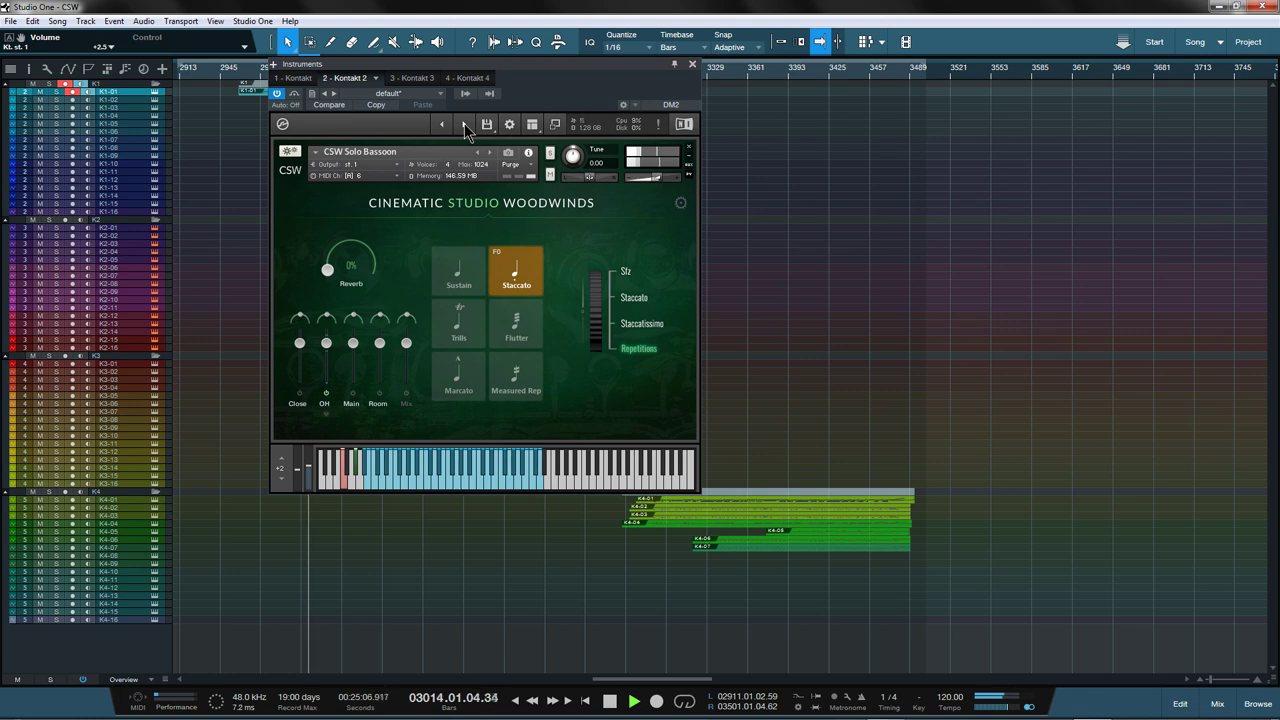
left_click(465, 125)
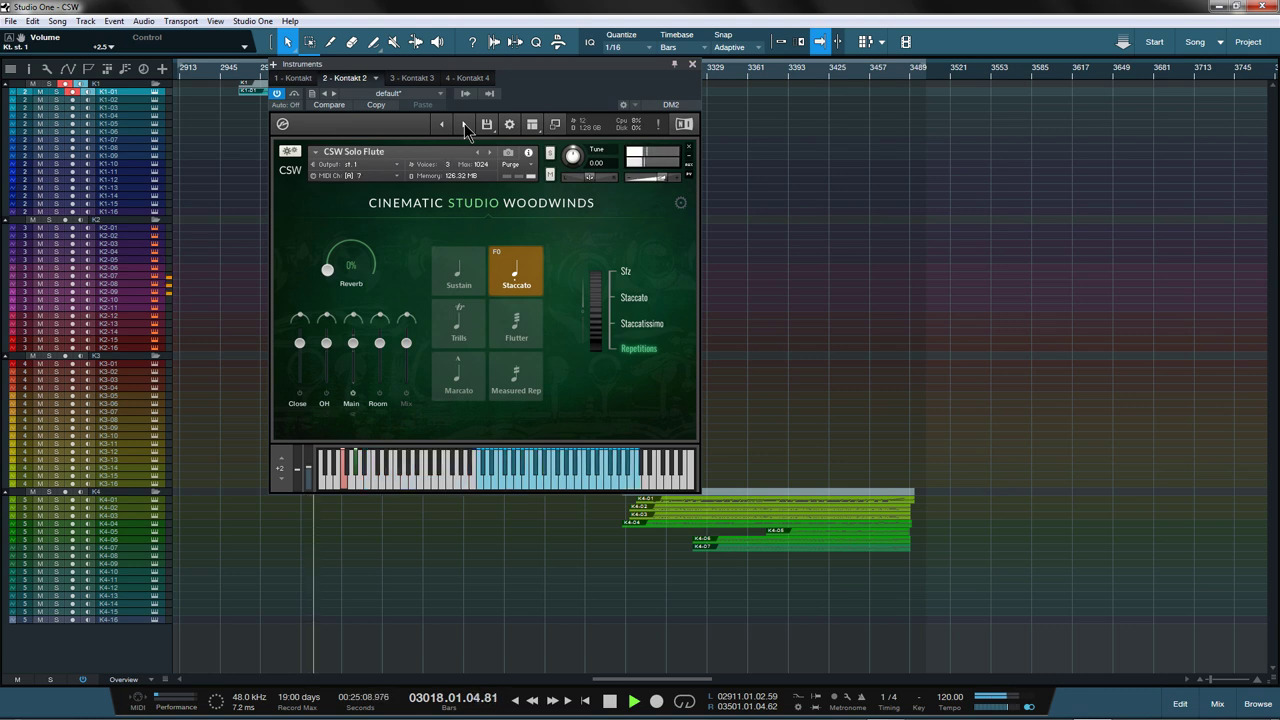
left_click(465, 125)
left_click(465, 125)
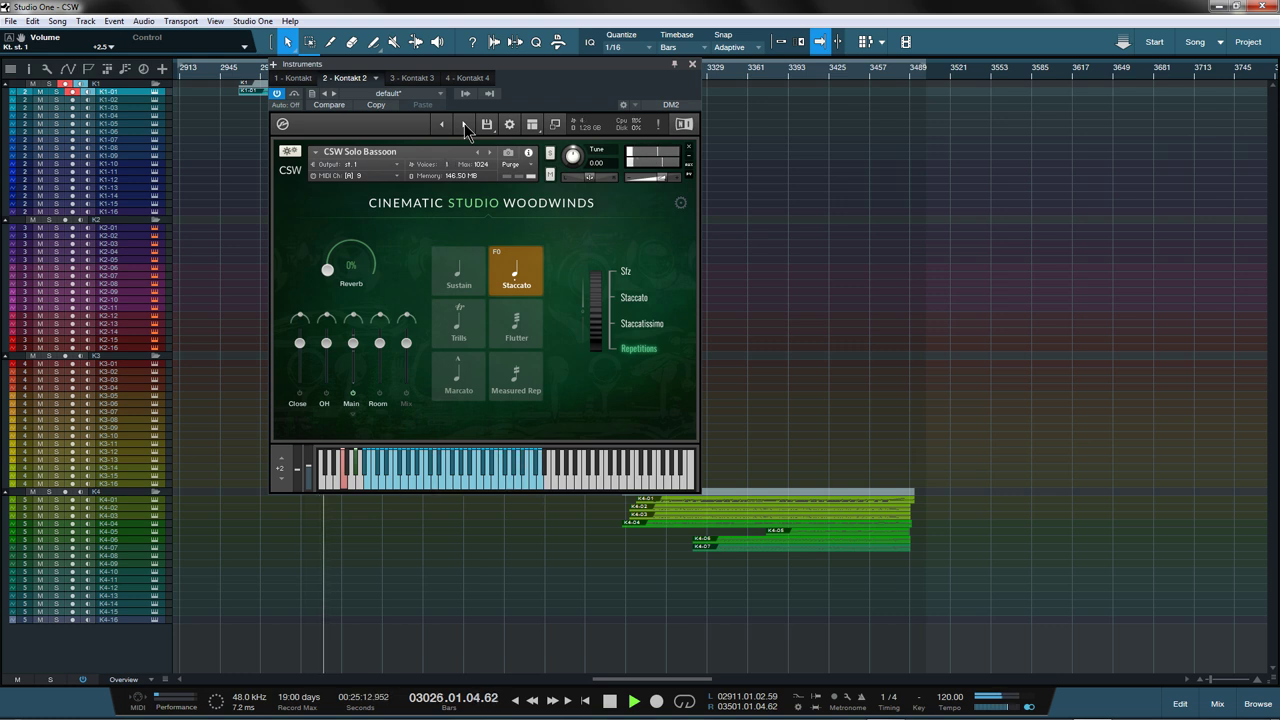
left_click(465, 125)
left_click(465, 125)
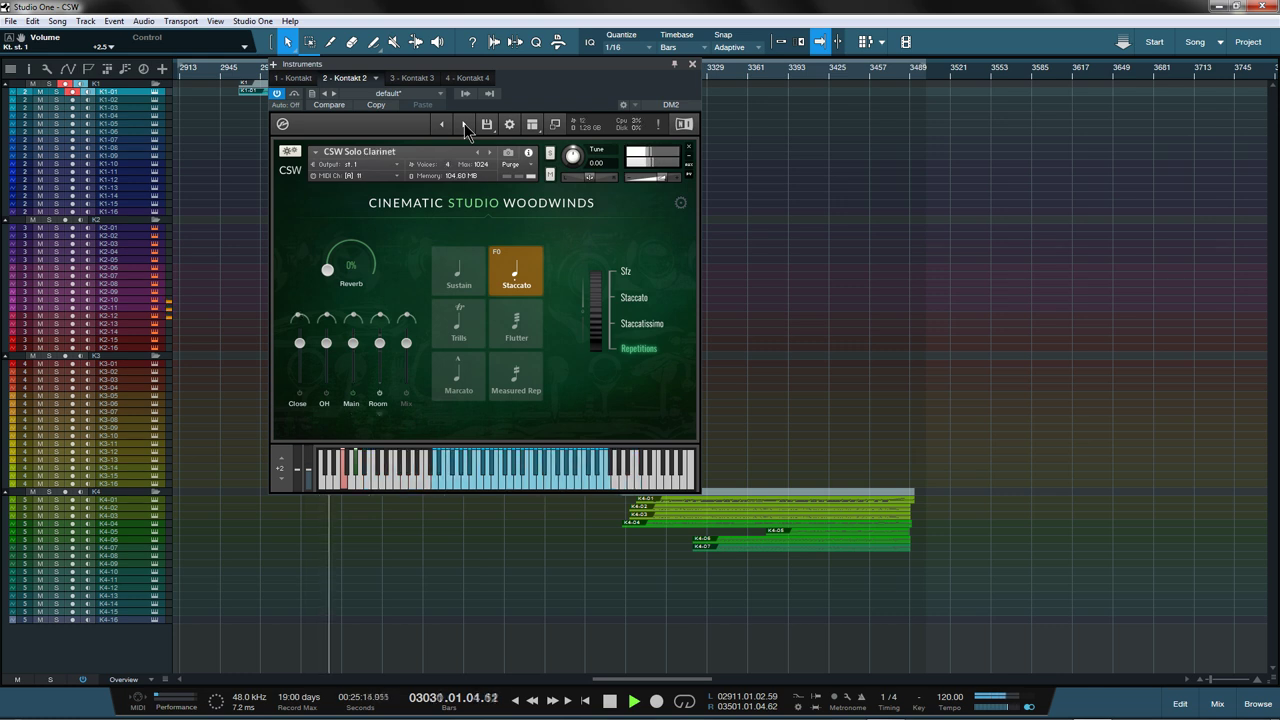
left_click(465, 125)
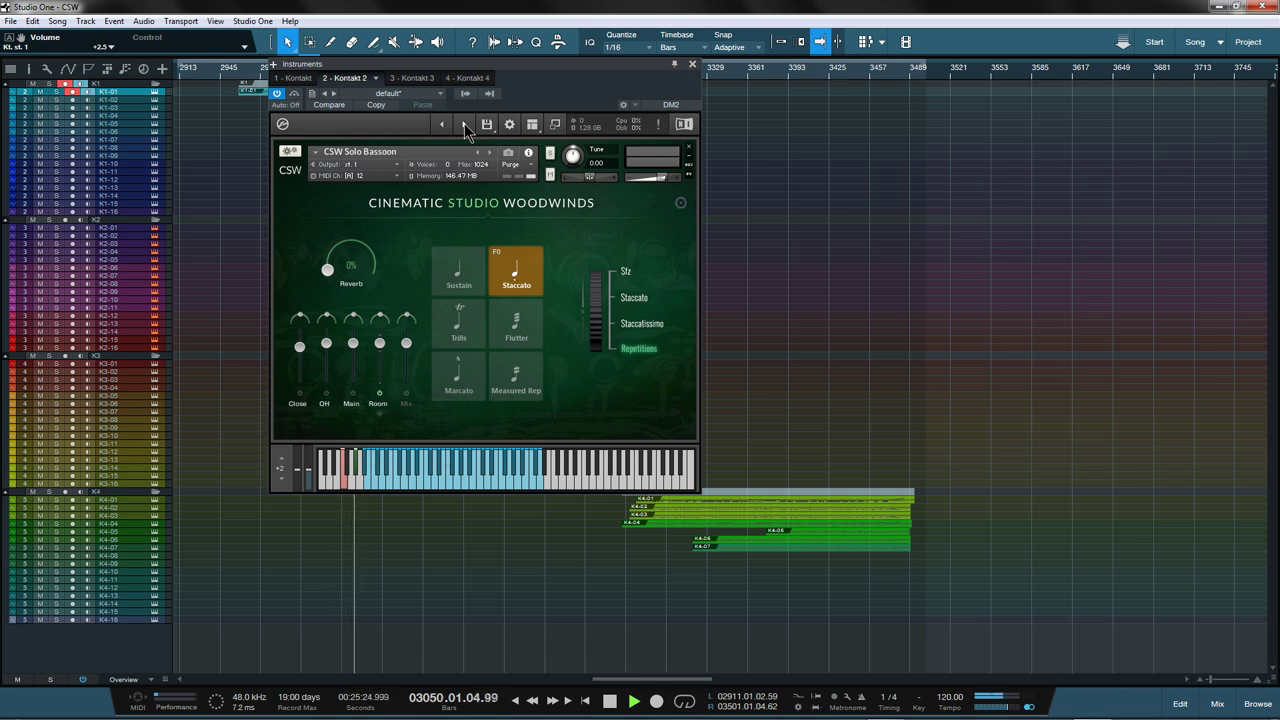
left_click(463, 124)
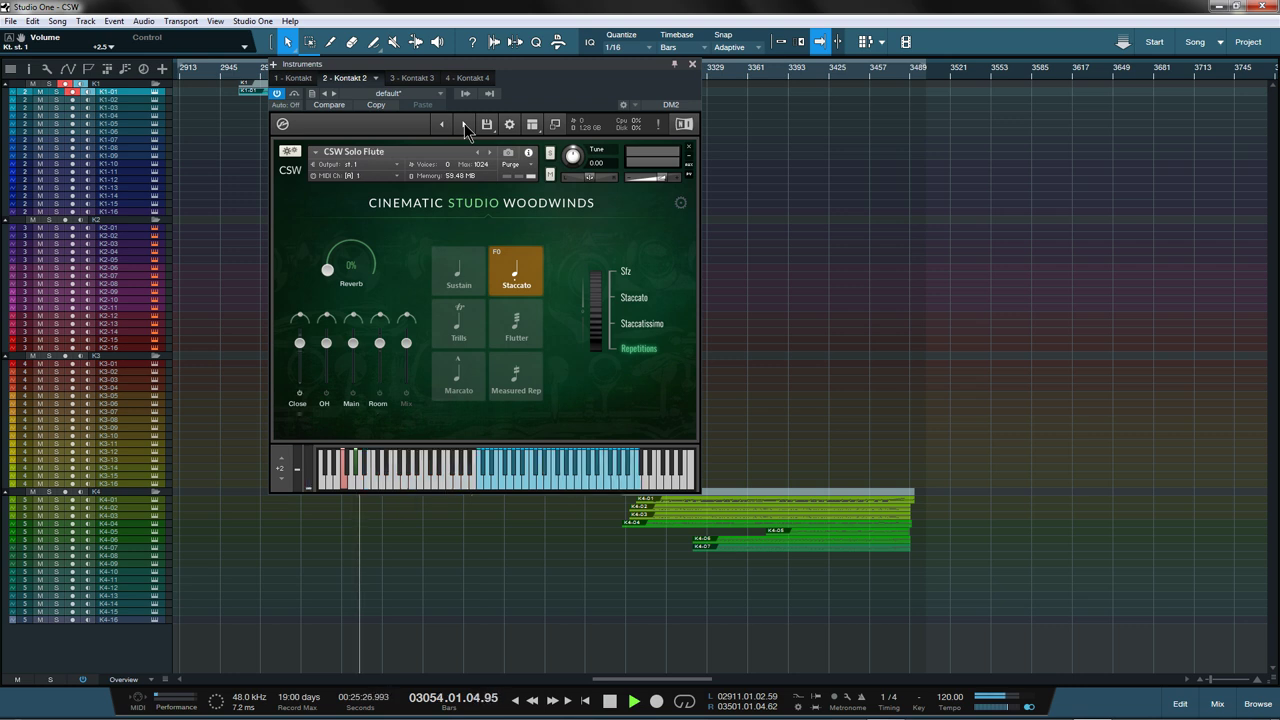
Show Kontakt 3's solo flute legato patch, and page forward through Kontakt 4 from Signature Grand Clean to CSW Solo Alto Flute
left_click(416, 80)
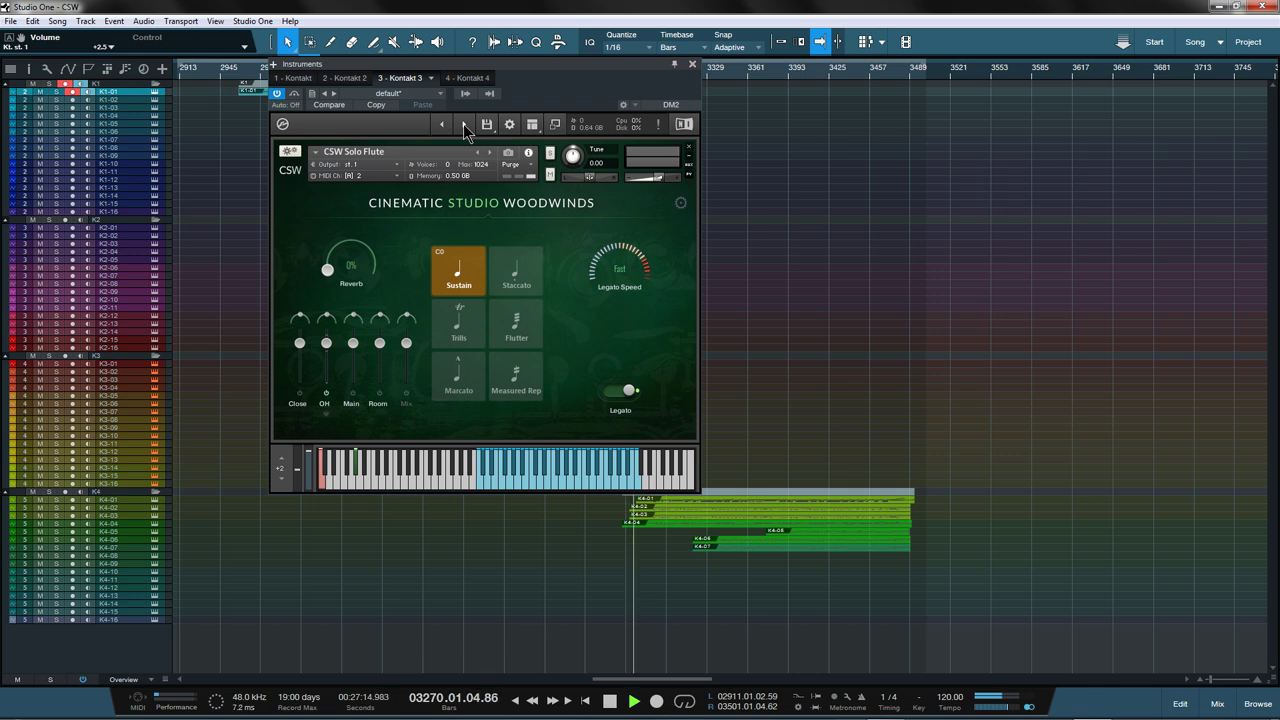
left_click(466, 78)
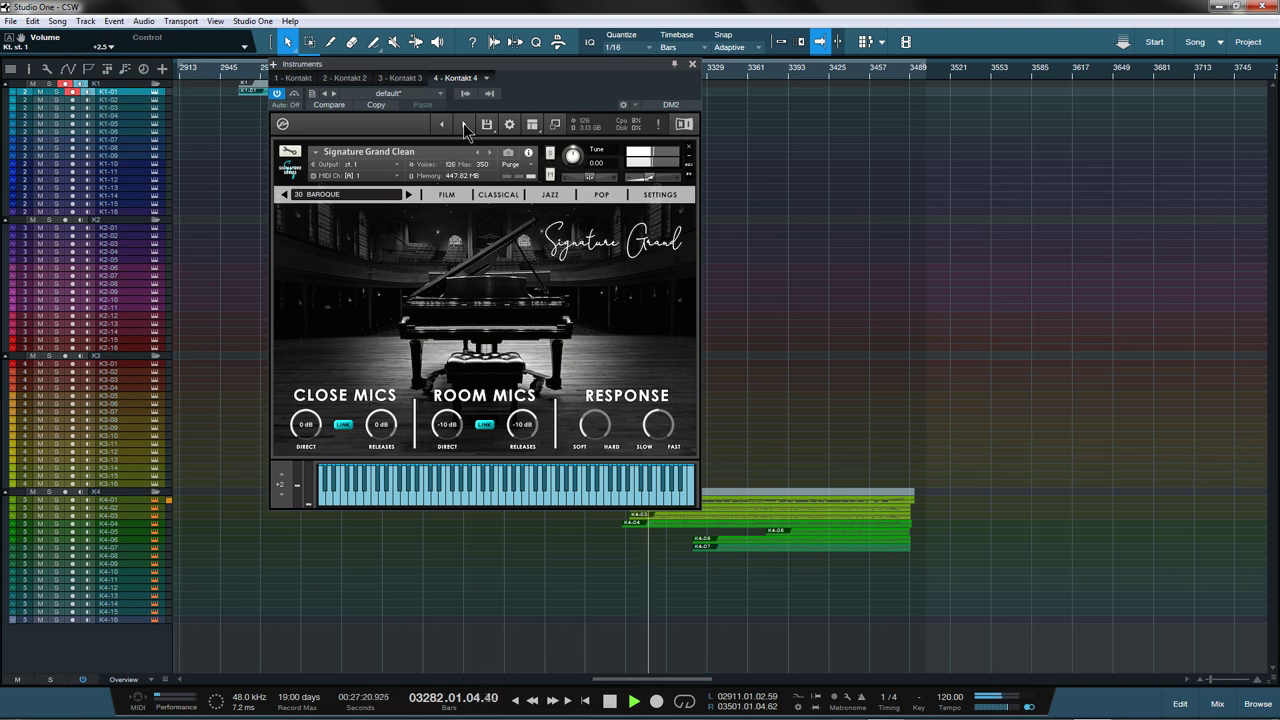
left_click(464, 125)
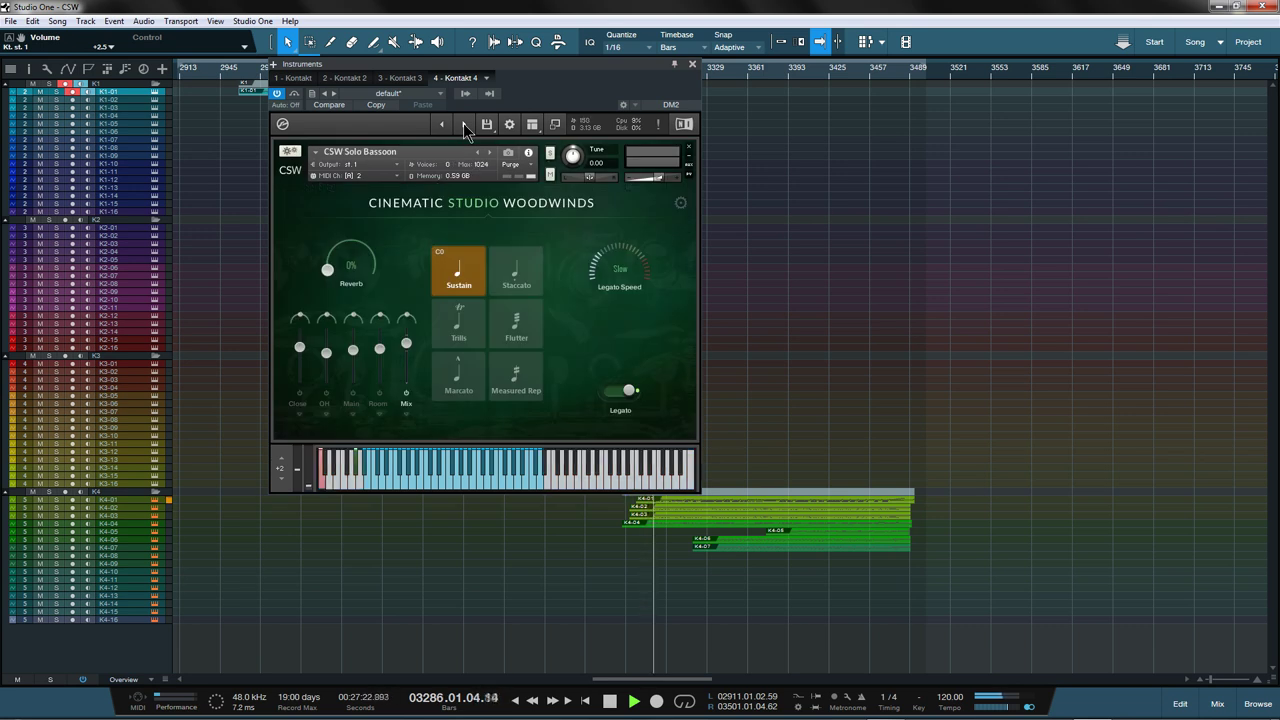
left_click(463, 123)
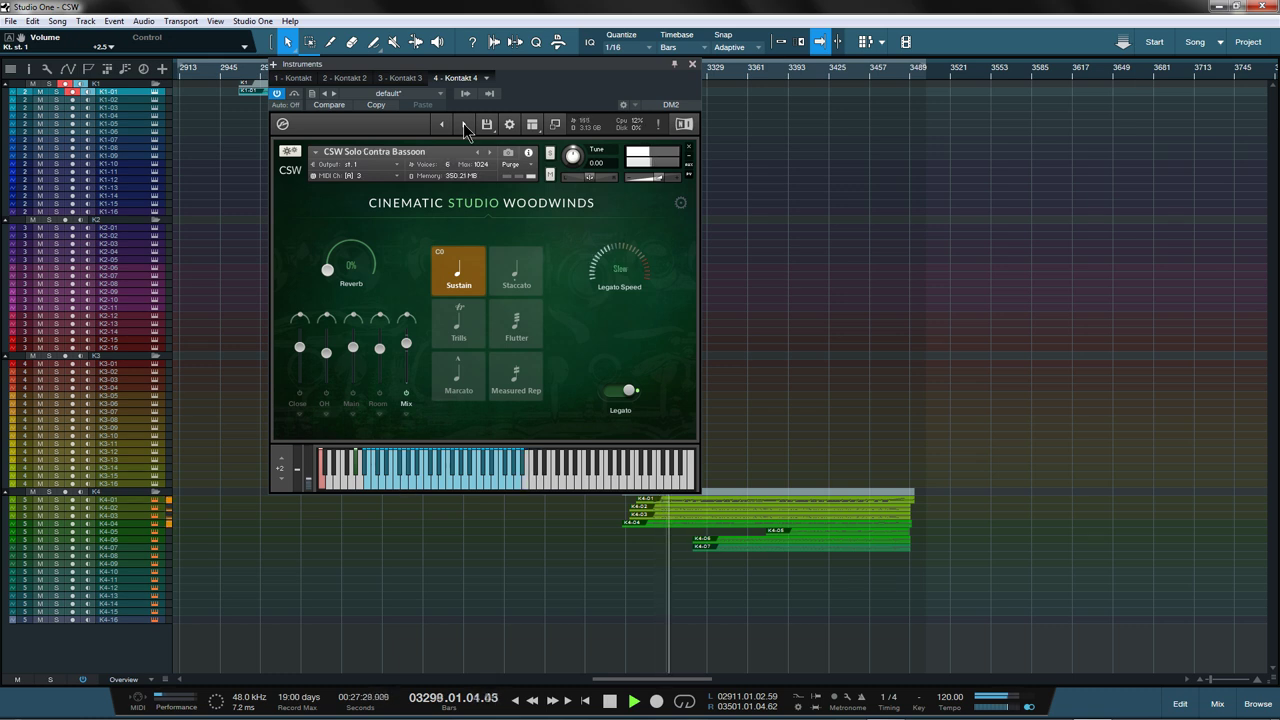
left_click(463, 123)
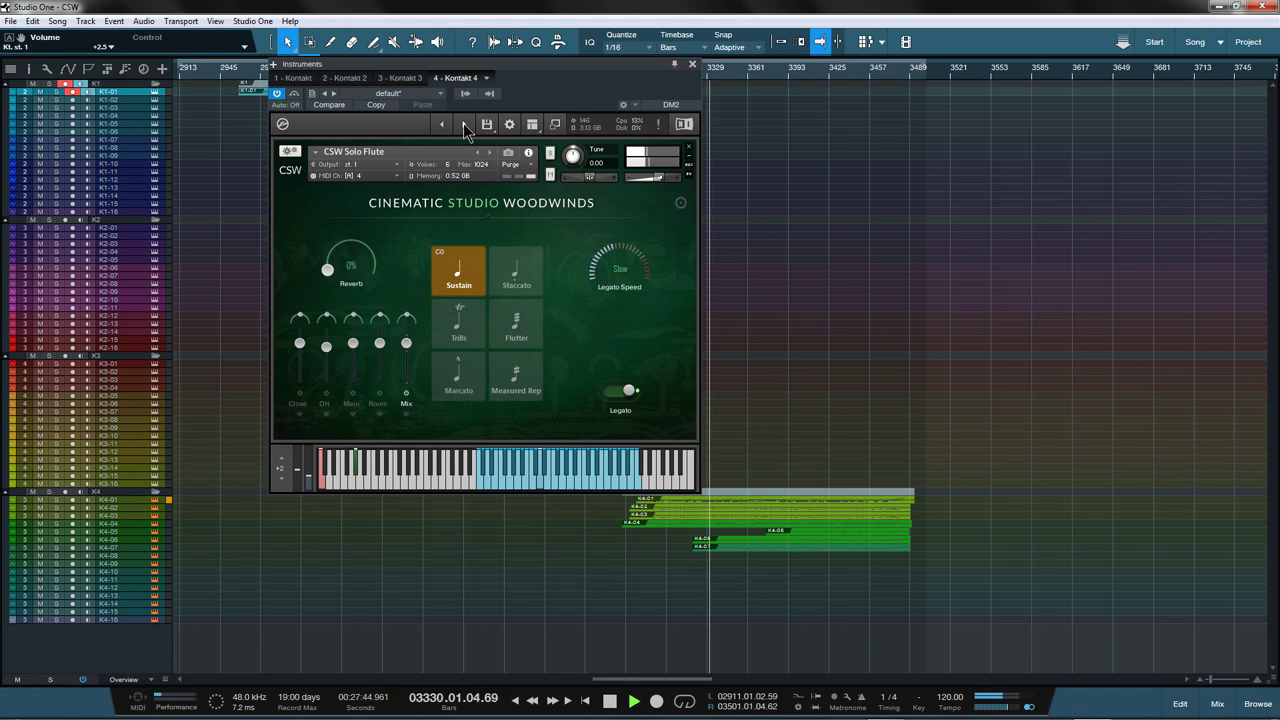
left_click(463, 123)
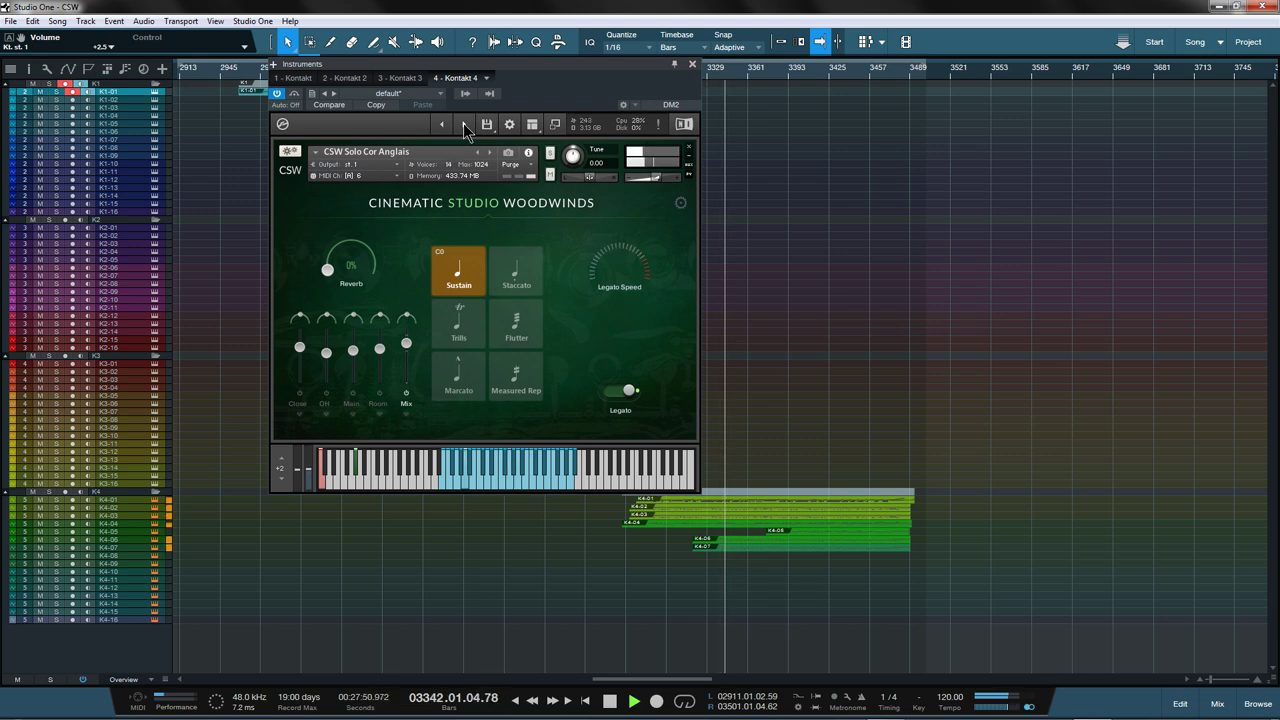
left_click(463, 123)
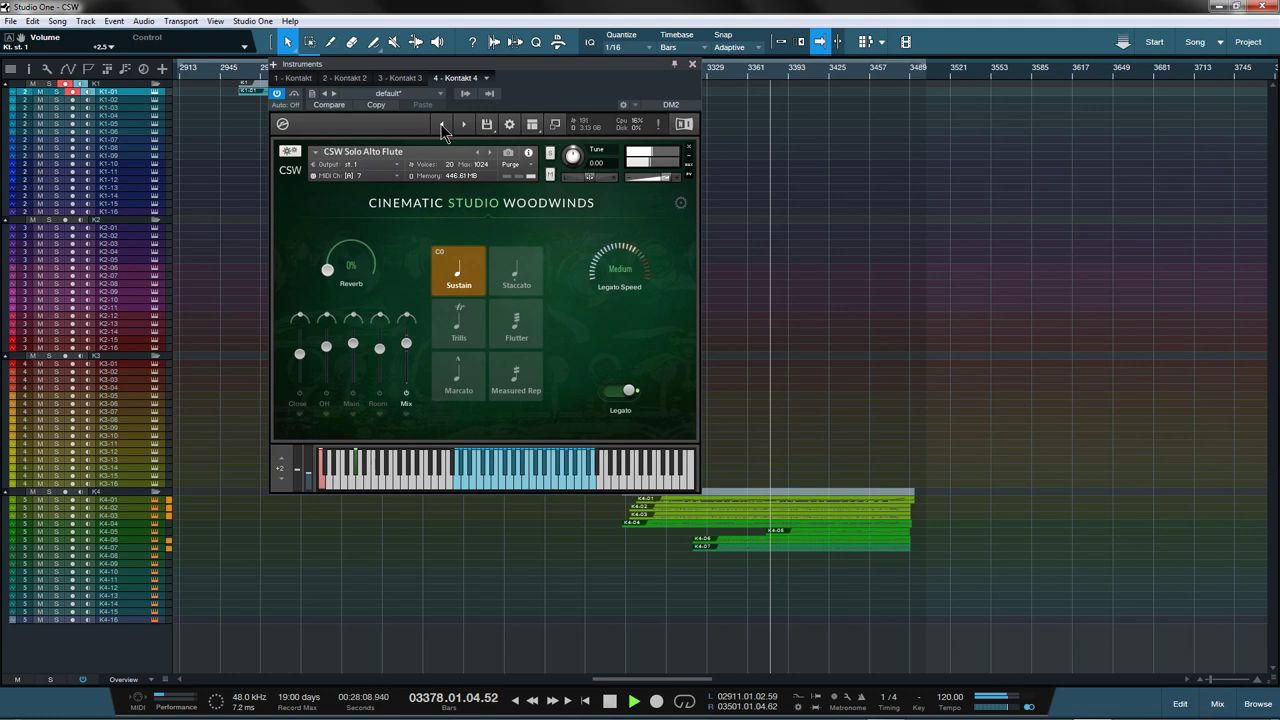
Page back through Kontakt 4's patches from CSW Solo Alto Flute through Solo Clarinet and Solo Flute to CSW Solo Contra Bassoon
left_click(441, 124)
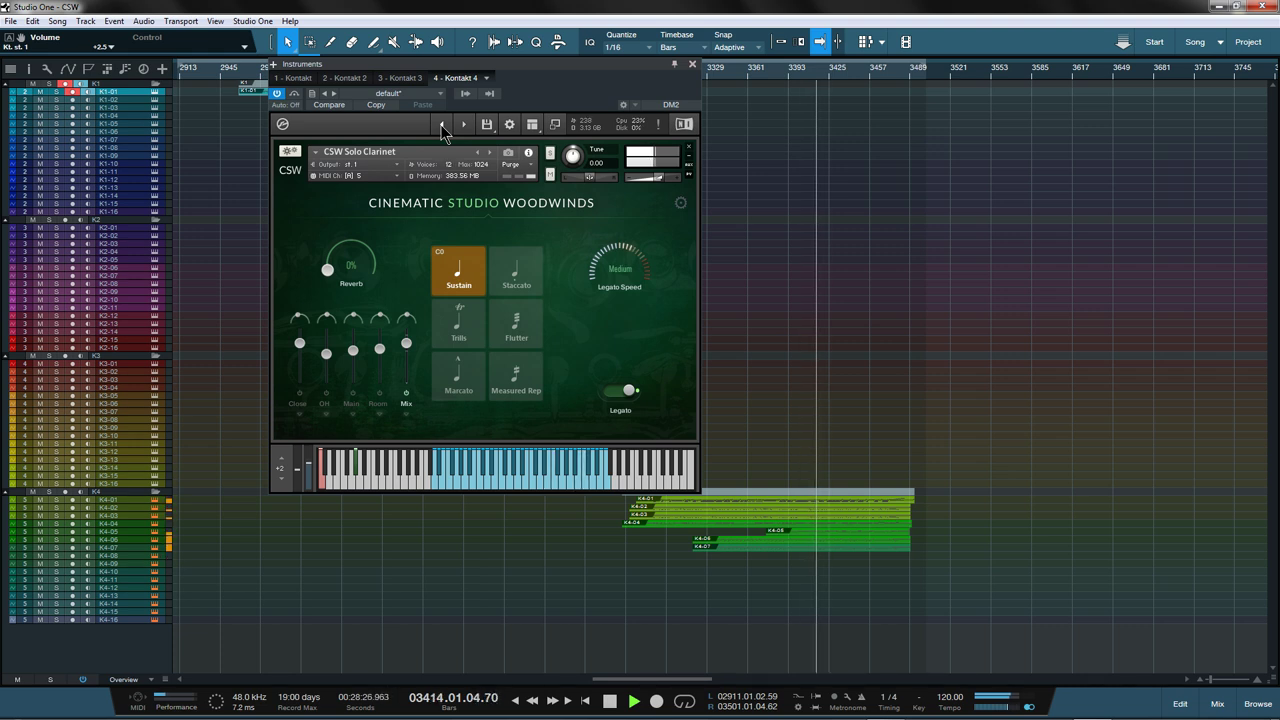
left_click(442, 126)
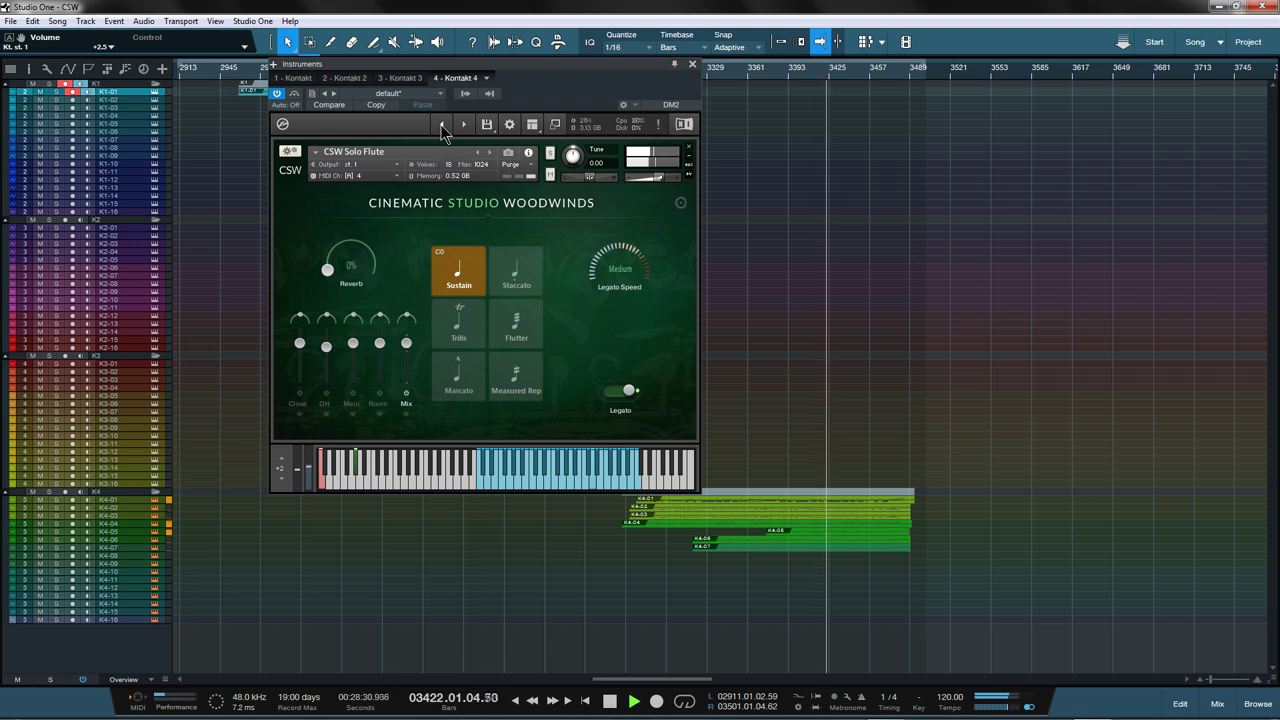
left_click(442, 127)
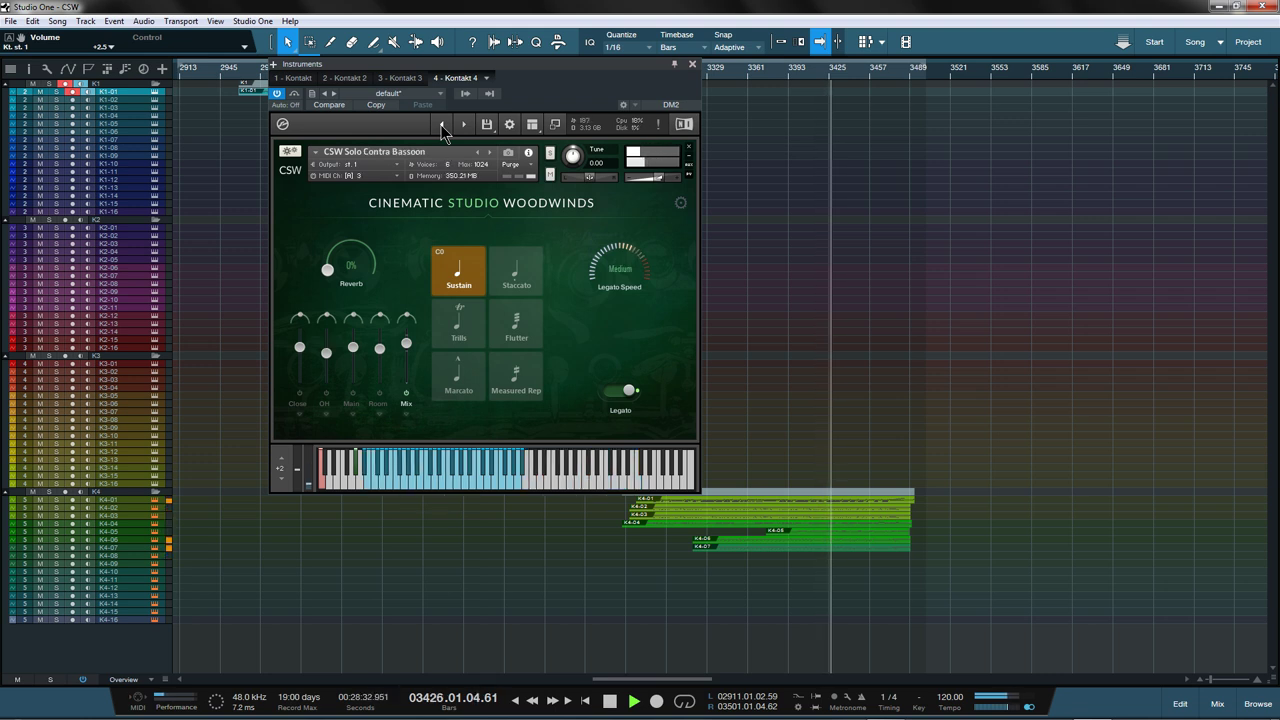